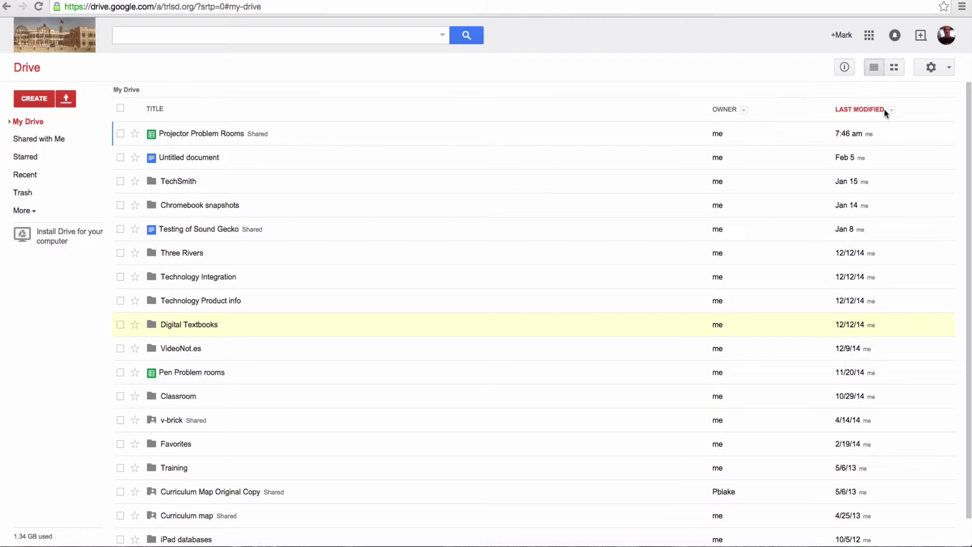
- Switch to the 'Experience the new Drive' layout from the settings gear, then review the new gear menu
{"action": "left_click", "coordinate": [931, 69]}
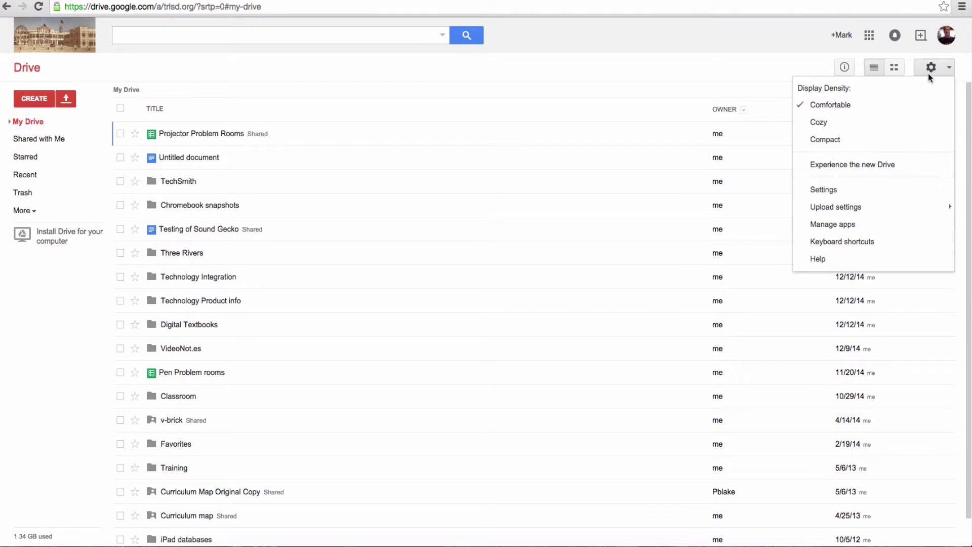
{"action": "left_click", "coordinate": [883, 167]}
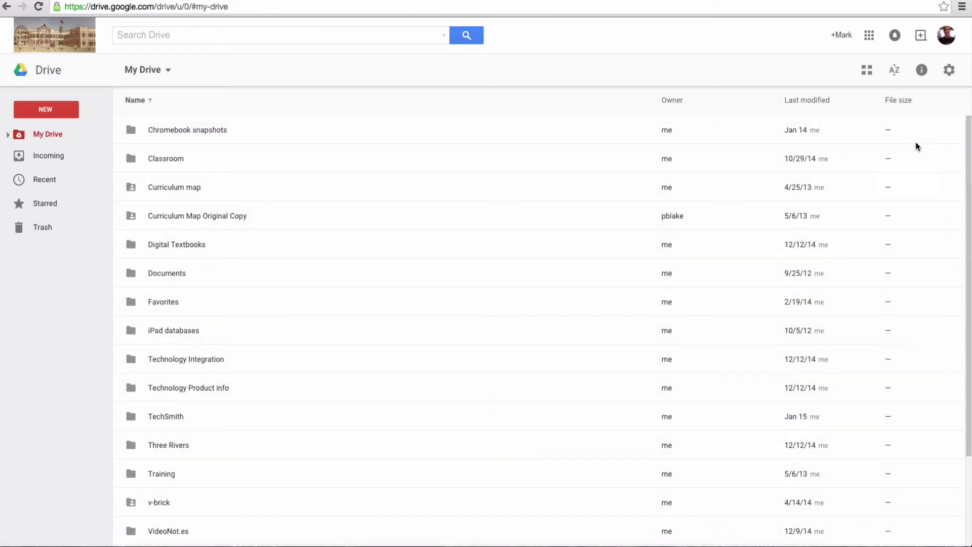
{"action": "left_click", "coordinate": [949, 74]}
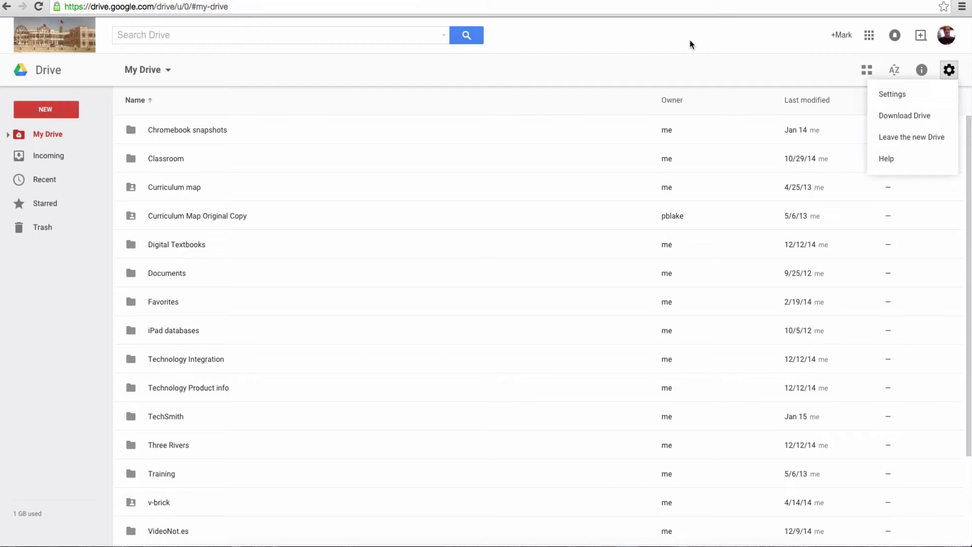
{"action": "left_click", "coordinate": [562, 136]}
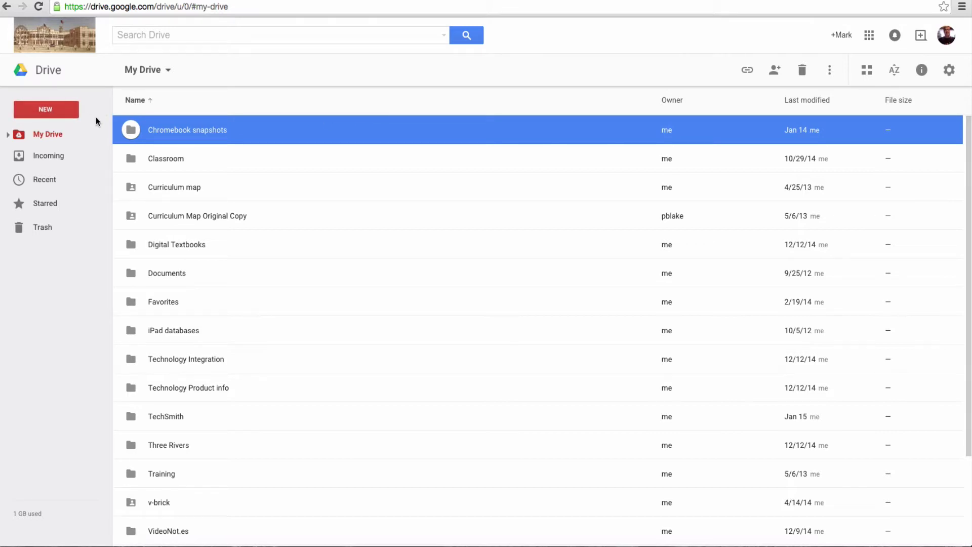
{"action": "left_click", "coordinate": [43, 110]}
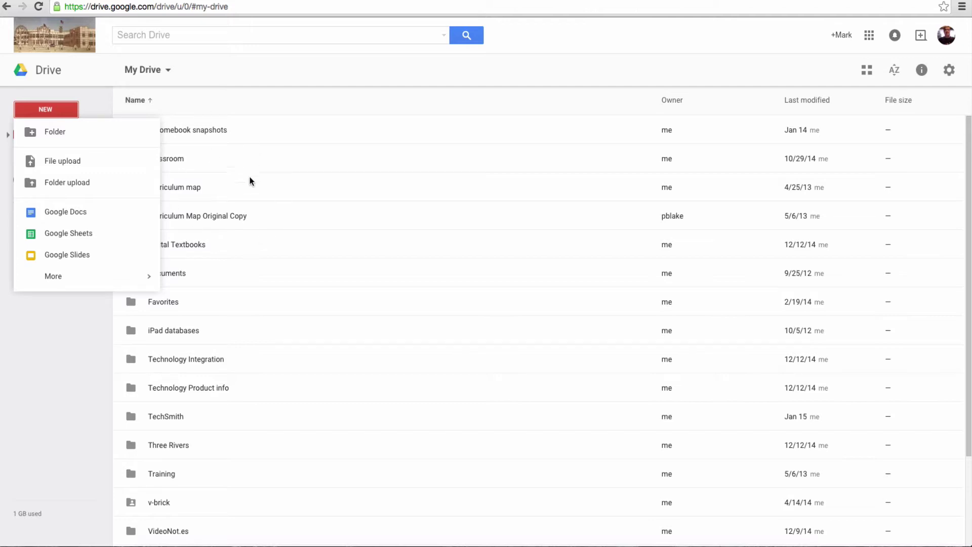
{"action": "left_click", "coordinate": [247, 104]}
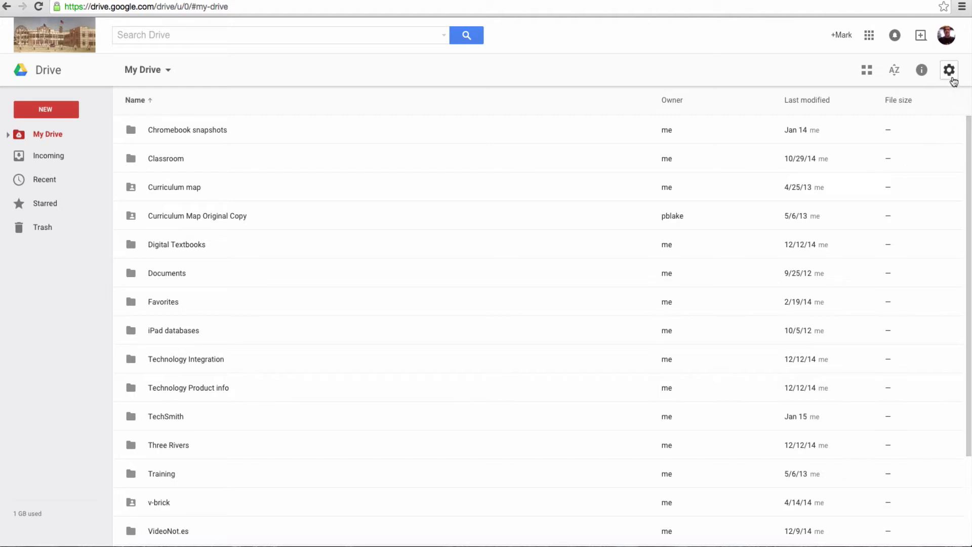
{"action": "left_click", "coordinate": [948, 71]}
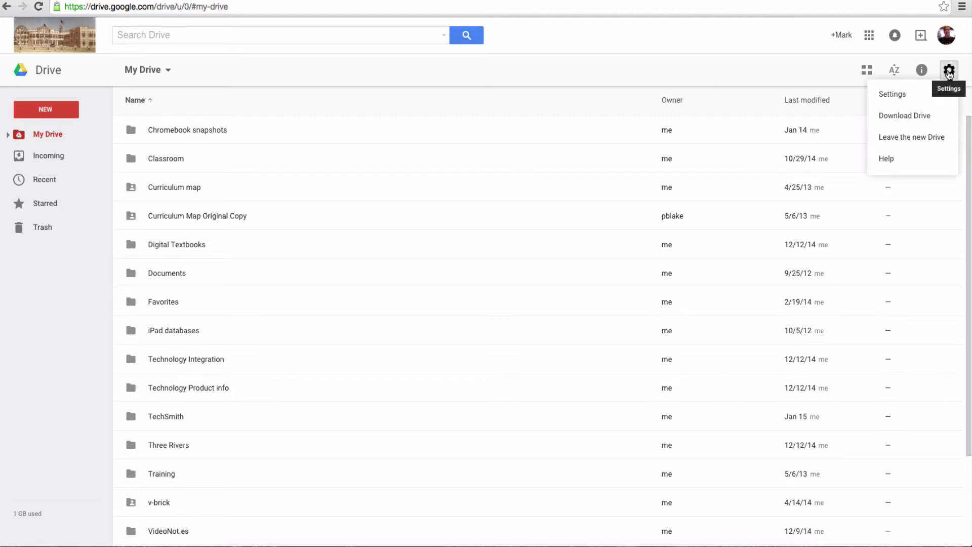
{"action": "left_click", "coordinate": [910, 95]}
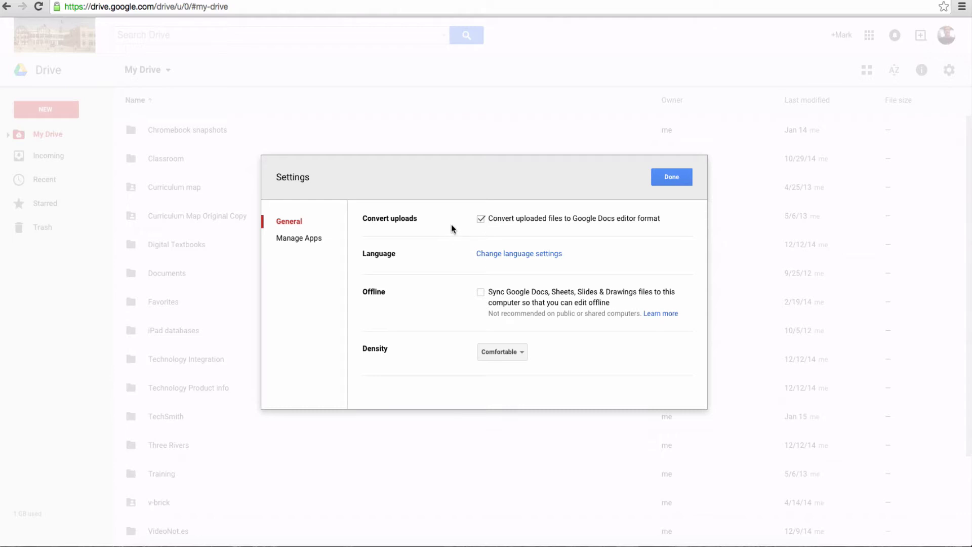
{"action": "left_click", "coordinate": [672, 177]}
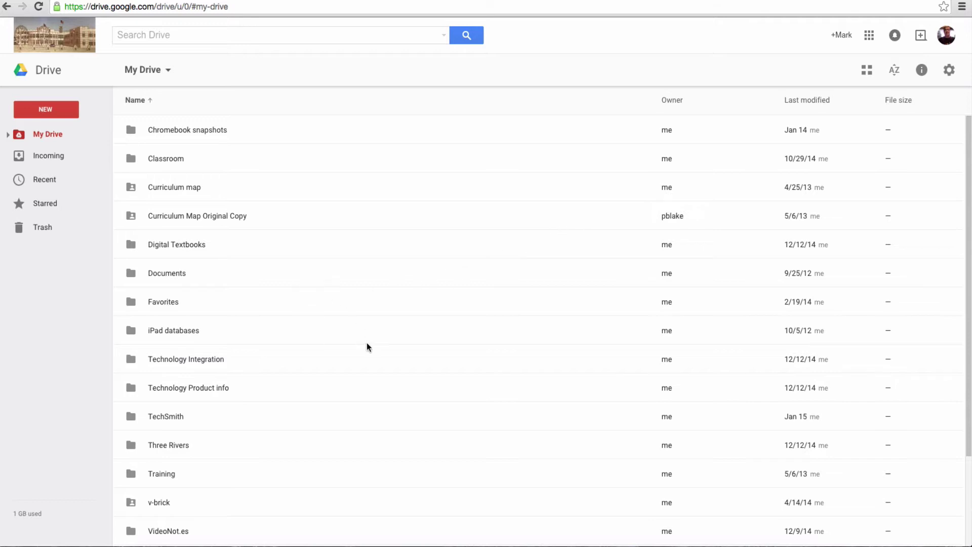
- View the context menu for Technology Product info, then select the Pen Problem rooms spreadsheet
{"action": "scroll", "coordinate": [367, 343], "scroll_direction": "down", "scroll_amount": 3}
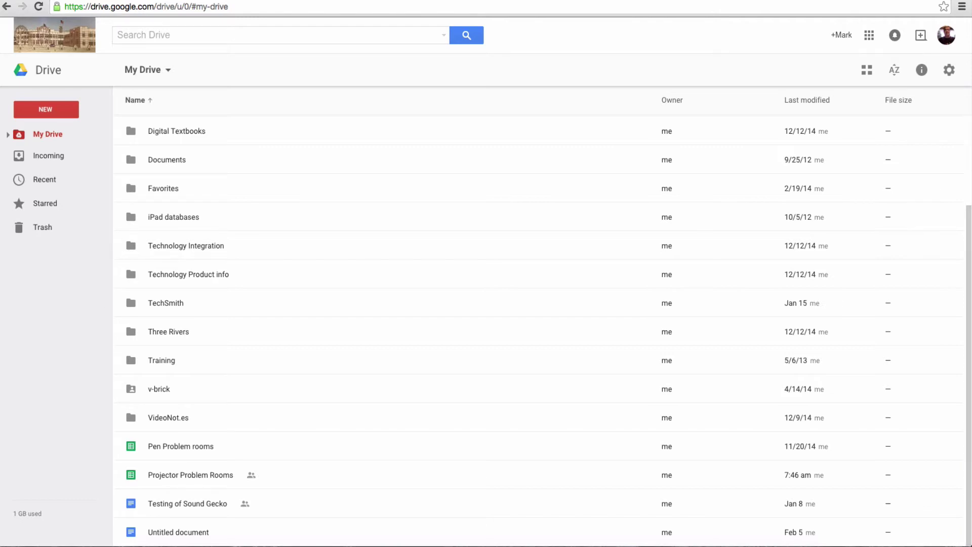
{"action": "right_click", "coordinate": [209, 265]}
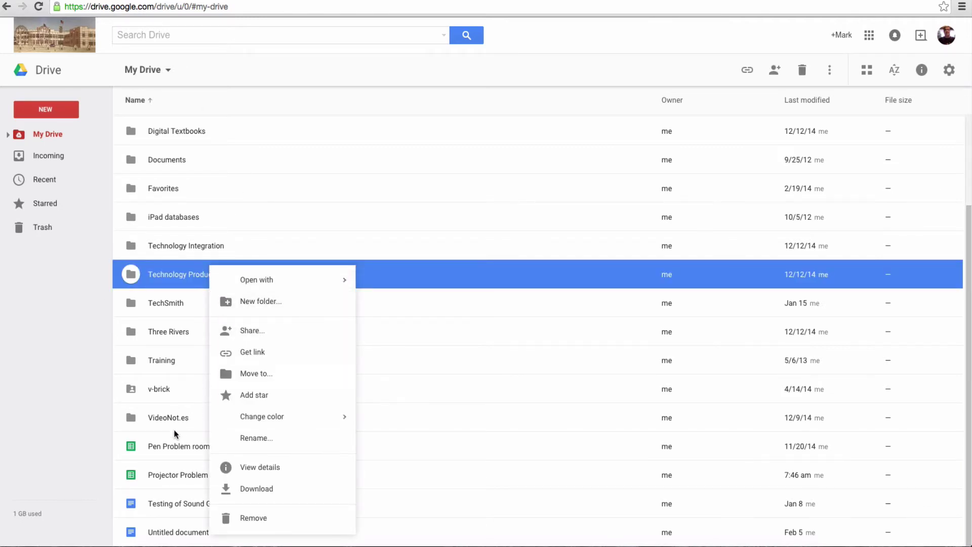
{"action": "left_click", "coordinate": [169, 445]}
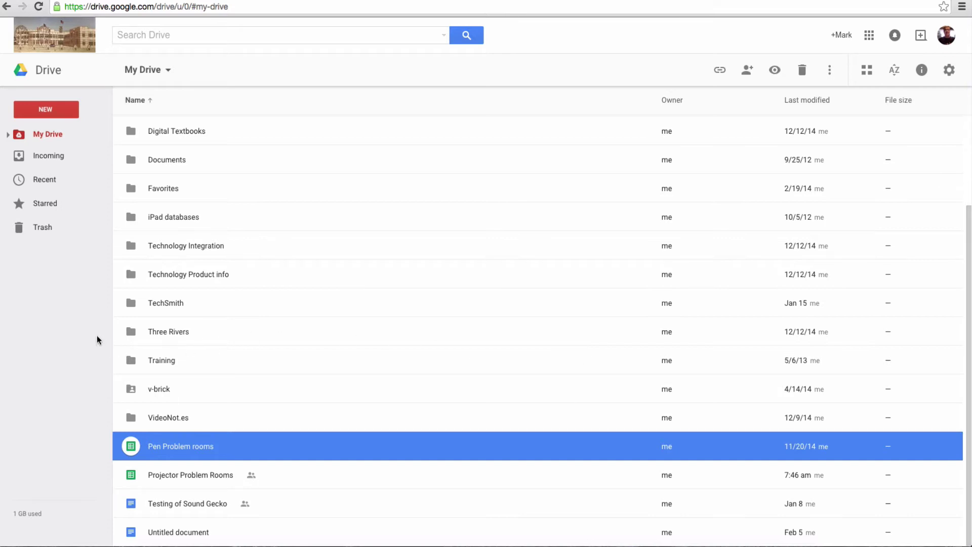
{"action": "left_click", "coordinate": [56, 324]}
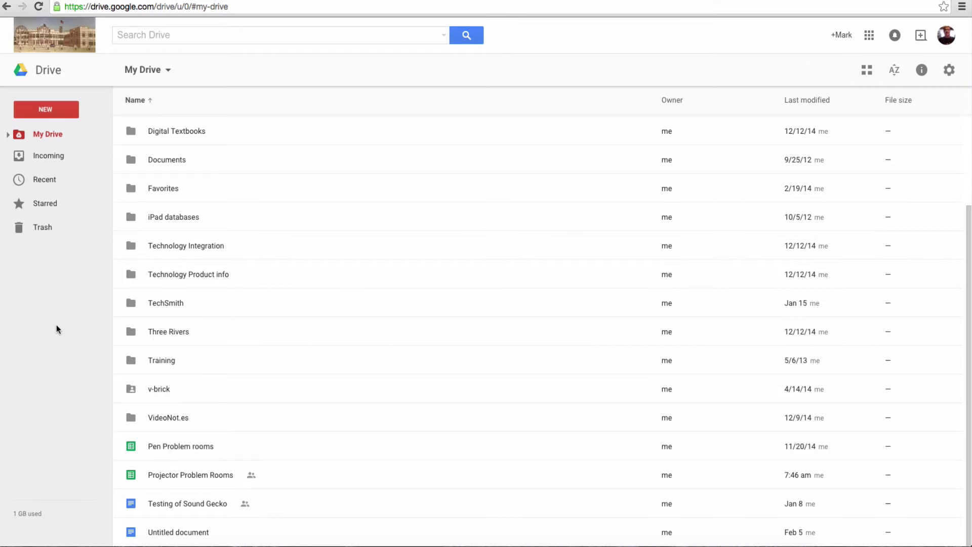
{"action": "left_click", "coordinate": [163, 449]}
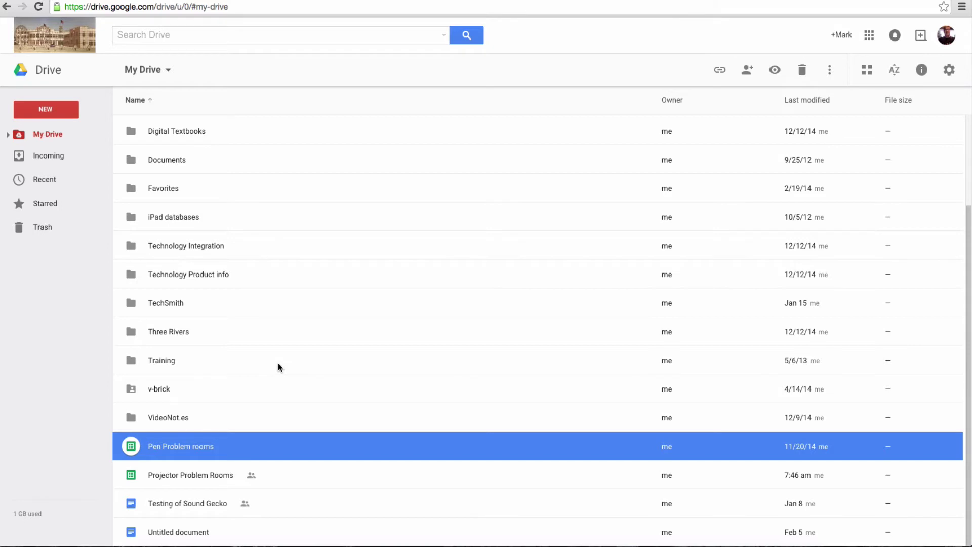
- Multi-select Training, TechSmith and Technology Integration with Pen Problem rooms, then deselect everything
{"action": "left_click", "coordinate": [221, 363], "text": "ctrl"}
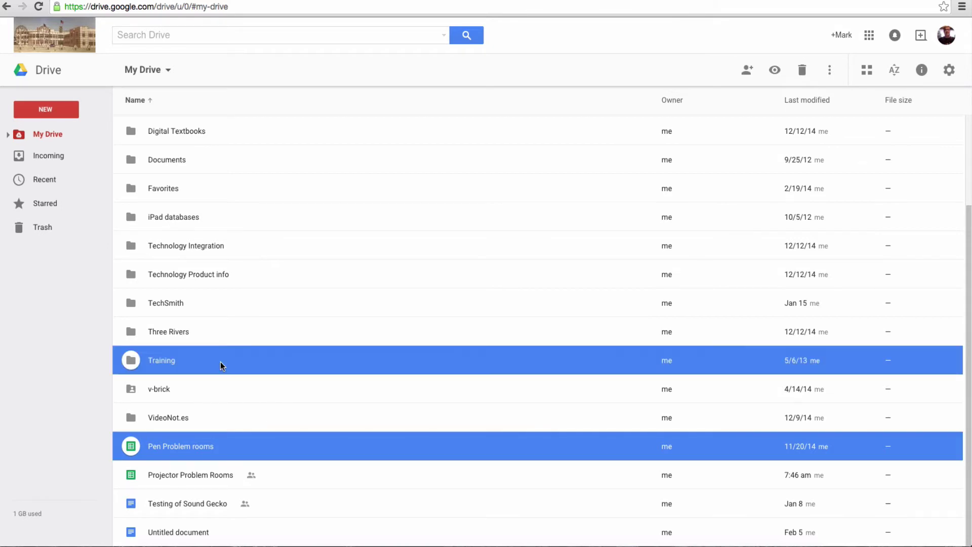
{"action": "left_click", "coordinate": [219, 303], "text": "ctrl"}
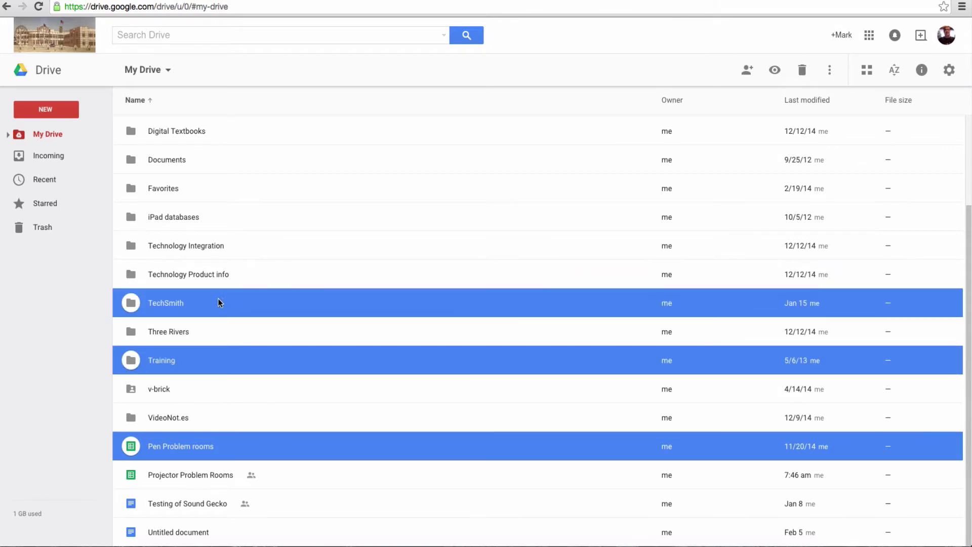
{"action": "left_click", "coordinate": [196, 242], "text": "ctrl"}
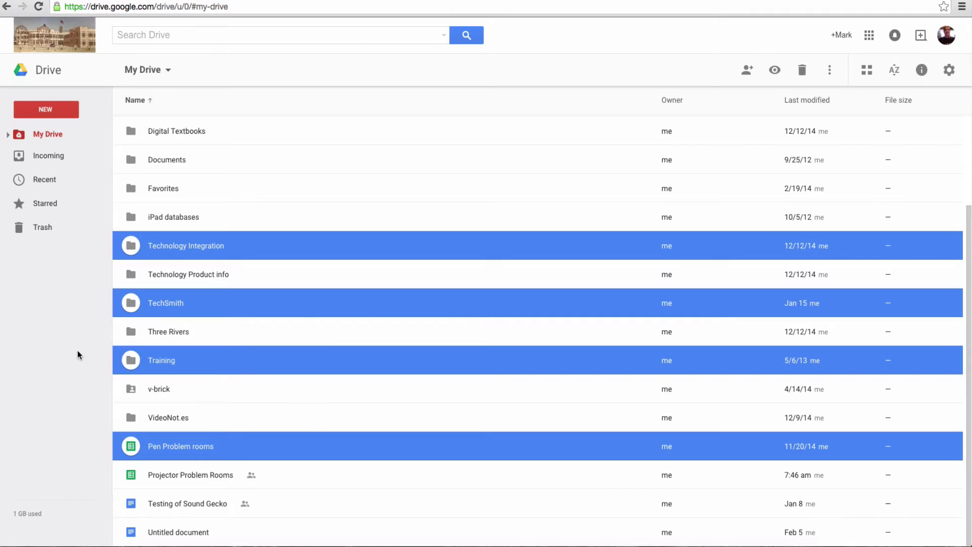
{"action": "key", "text": "Escape"}
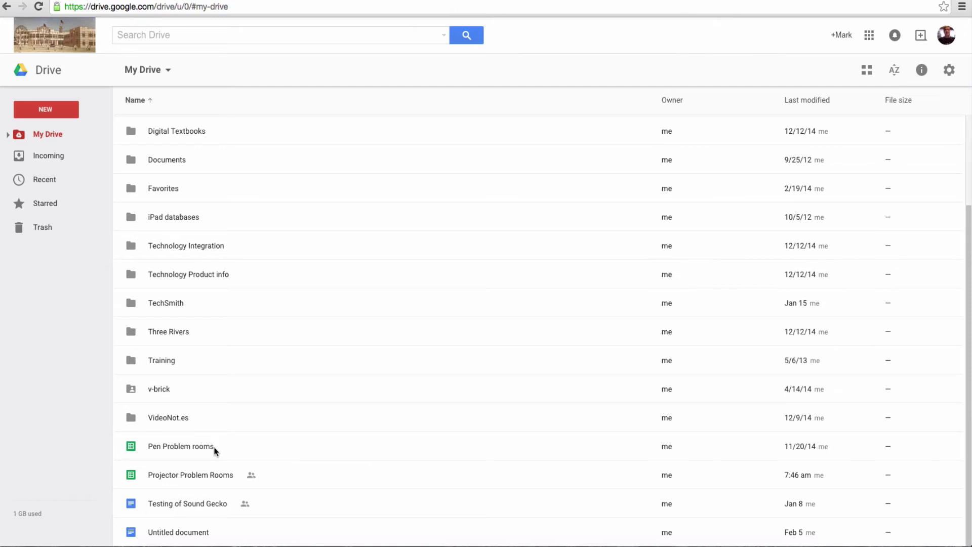
- Open the Details panel for the Projector Problem Rooms spreadsheet
{"action": "left_click", "coordinate": [219, 472]}
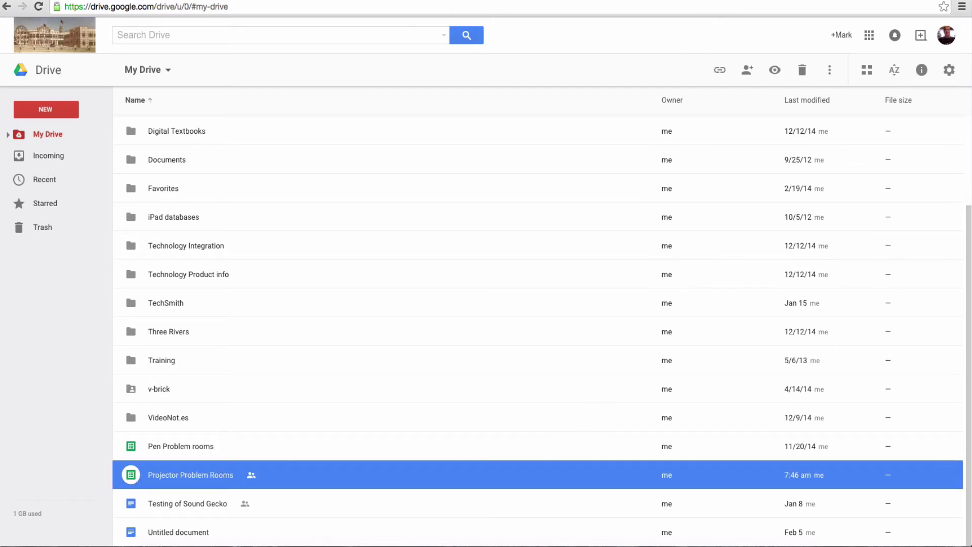
{"action": "left_click", "coordinate": [922, 70]}
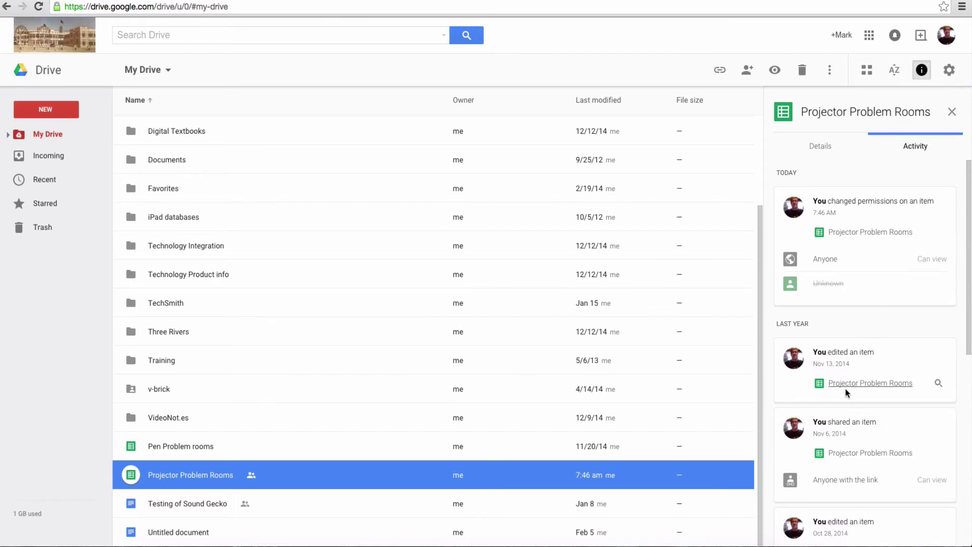
{"action": "left_click", "coordinate": [821, 148]}
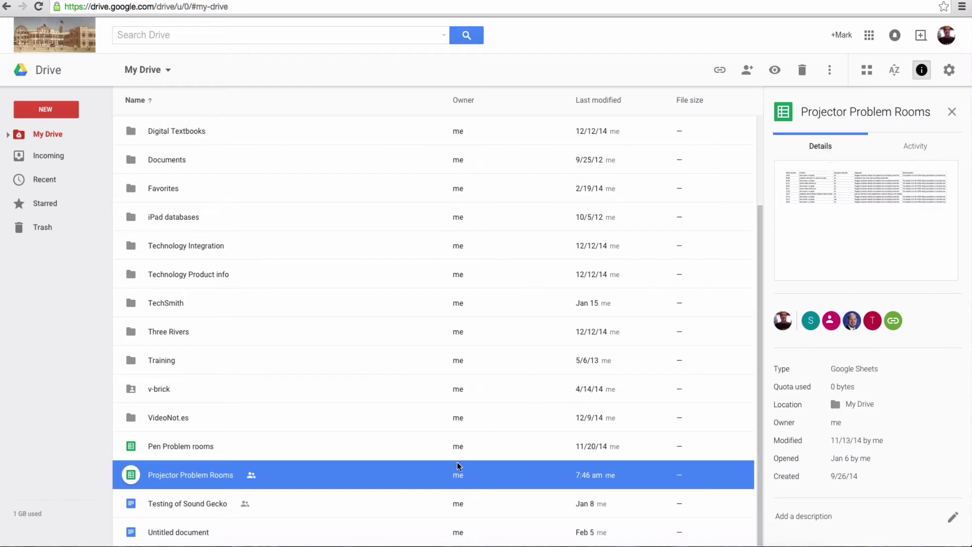
- Compare details of Testing of Sound Gecko and Pen Problem rooms, then return to Projector Problem Rooms
{"action": "left_click", "coordinate": [242, 509]}
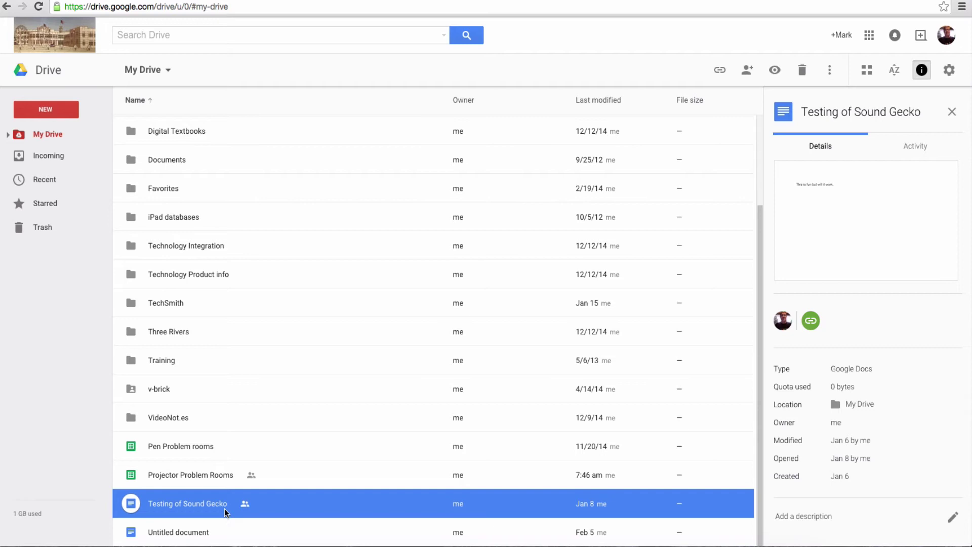
{"action": "left_click", "coordinate": [211, 446]}
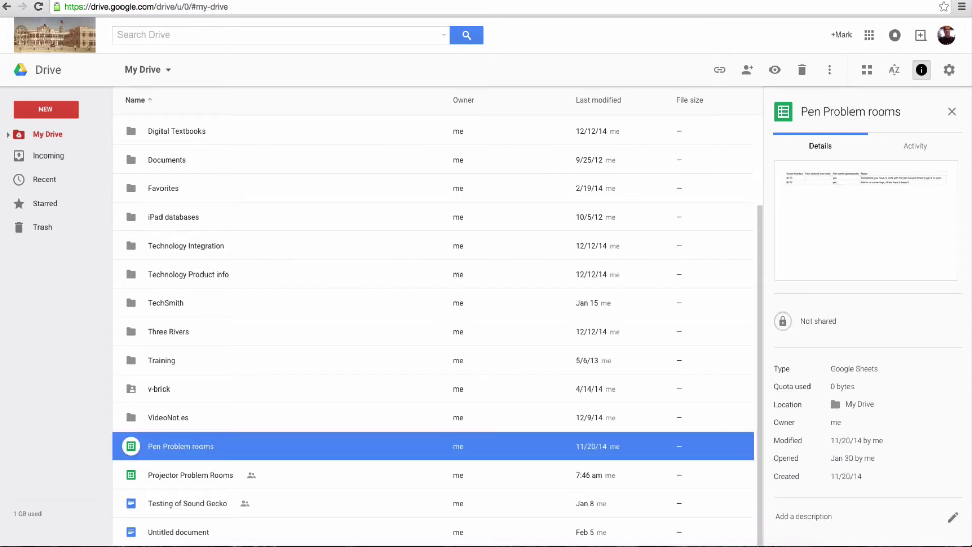
{"action": "left_click", "coordinate": [191, 476]}
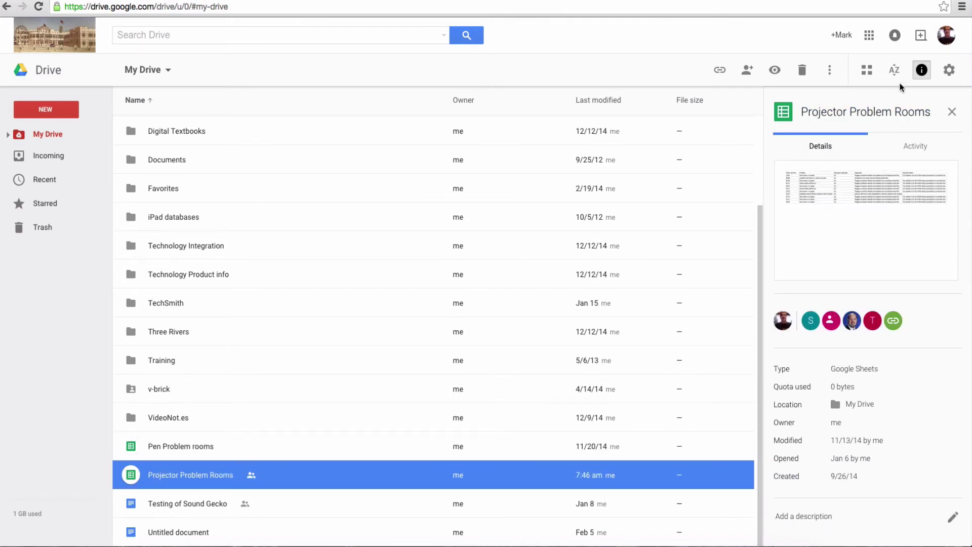
{"action": "left_click", "coordinate": [922, 72]}
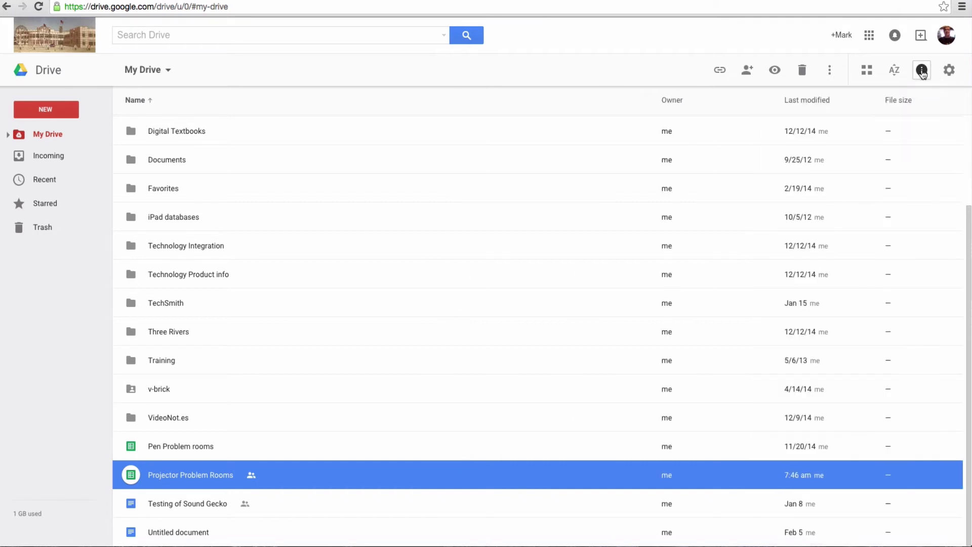
{"action": "left_click", "coordinate": [921, 72]}
{"action": "left_click", "coordinate": [922, 72]}
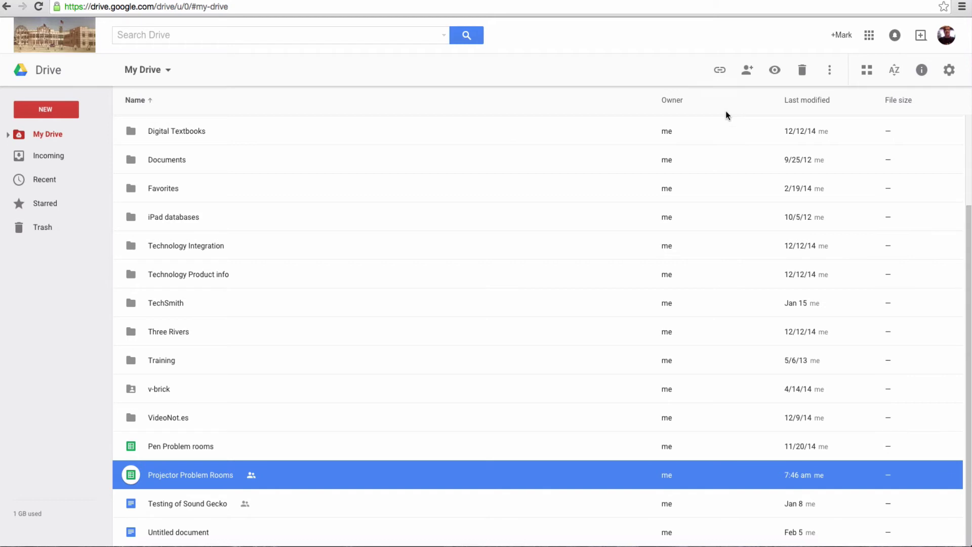
{"action": "left_click", "coordinate": [722, 75]}
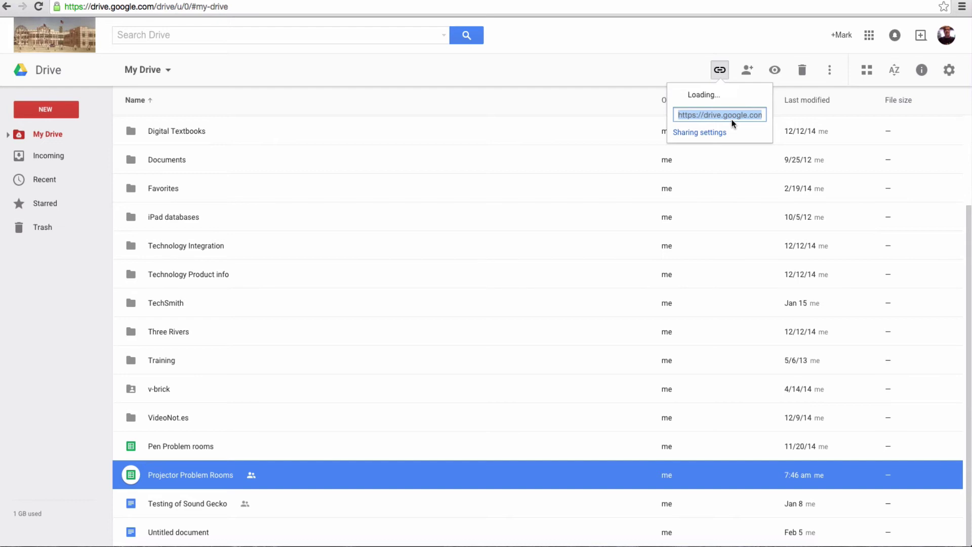
{"action": "left_click", "coordinate": [720, 74]}
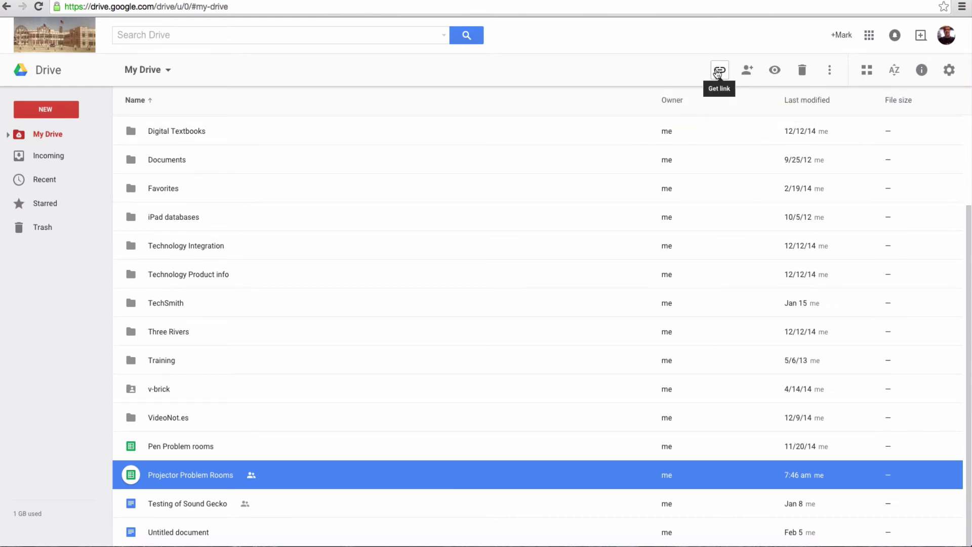
{"action": "left_click", "coordinate": [748, 73]}
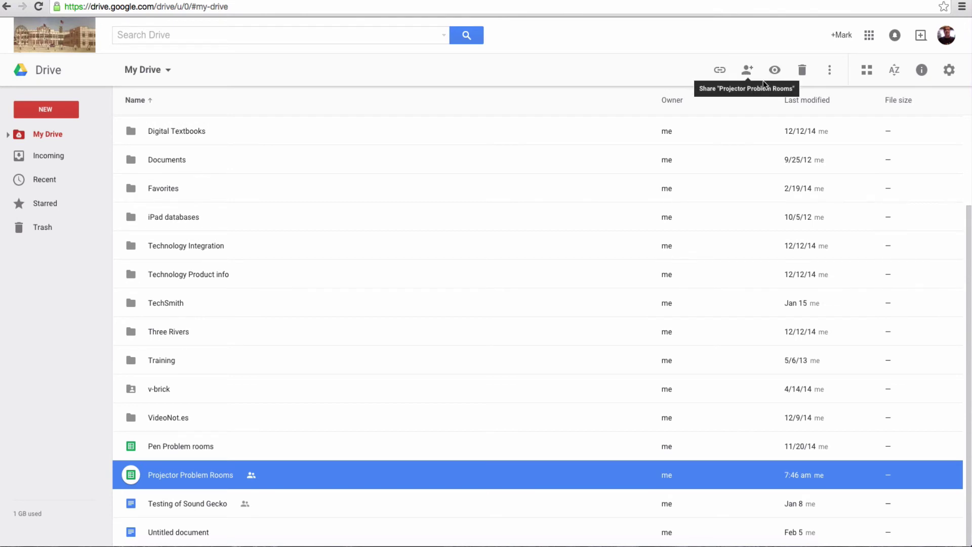
{"action": "left_click", "coordinate": [830, 73]}
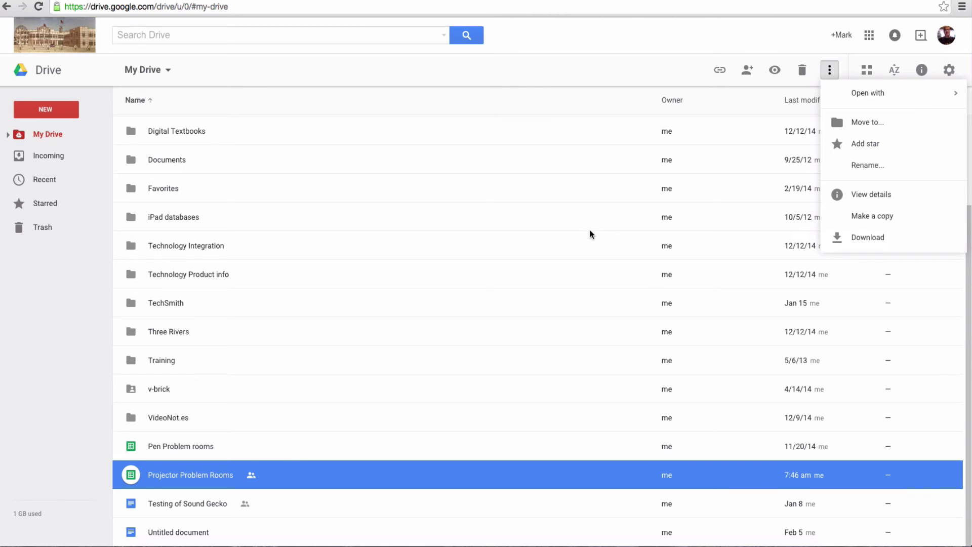
{"action": "left_click", "coordinate": [583, 208]}
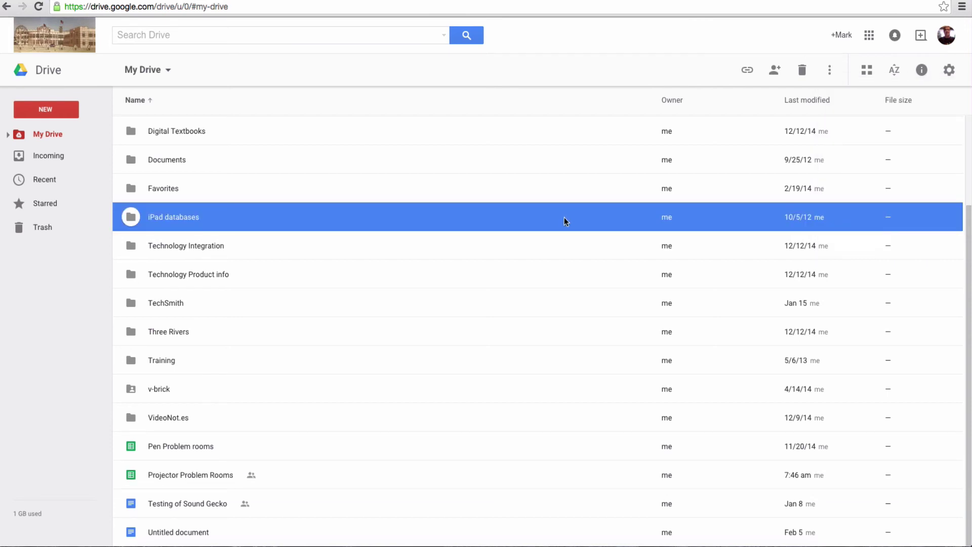
- Open Projector Problem Rooms' share dialog and check the permission levels, keeping Can edit
{"action": "left_click", "coordinate": [226, 476]}
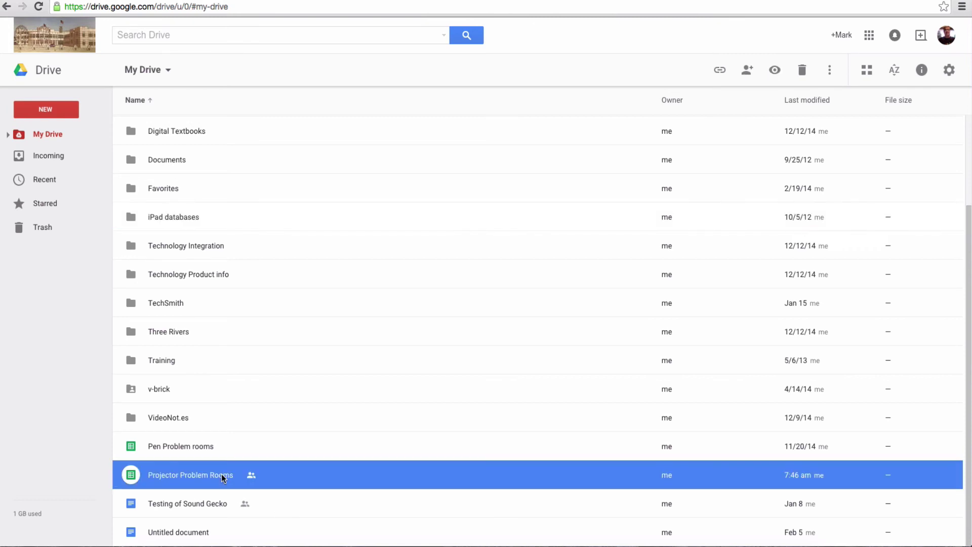
{"action": "left_click", "coordinate": [749, 74]}
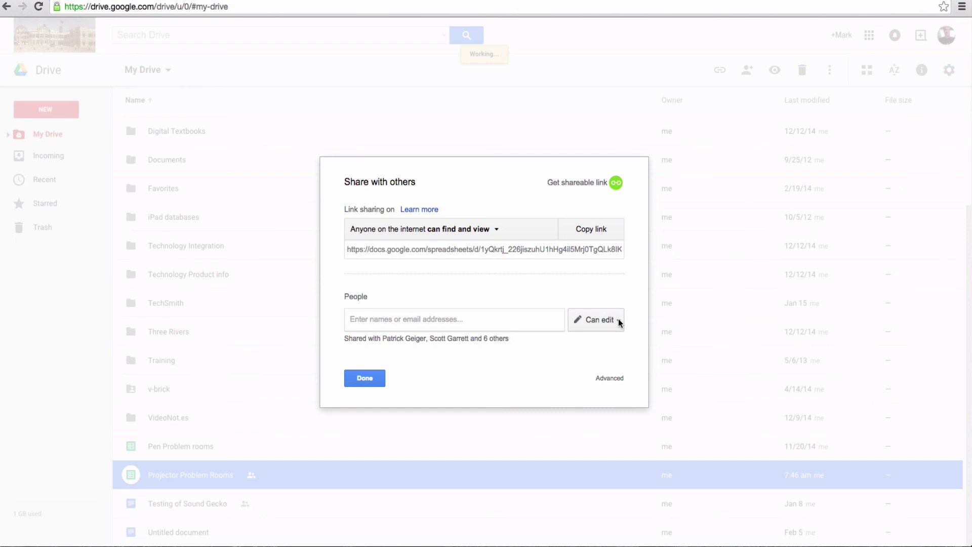
{"action": "left_click", "coordinate": [619, 323]}
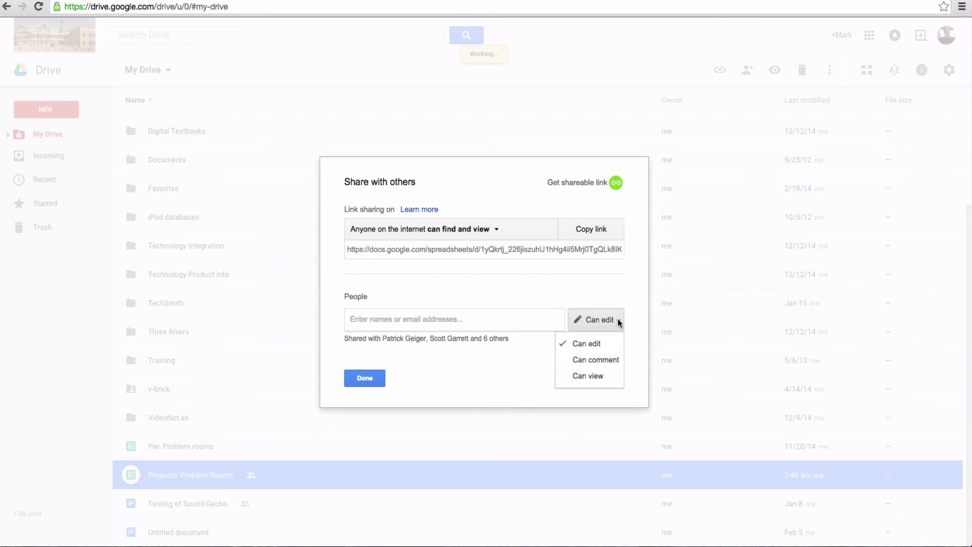
{"action": "left_click", "coordinate": [618, 322]}
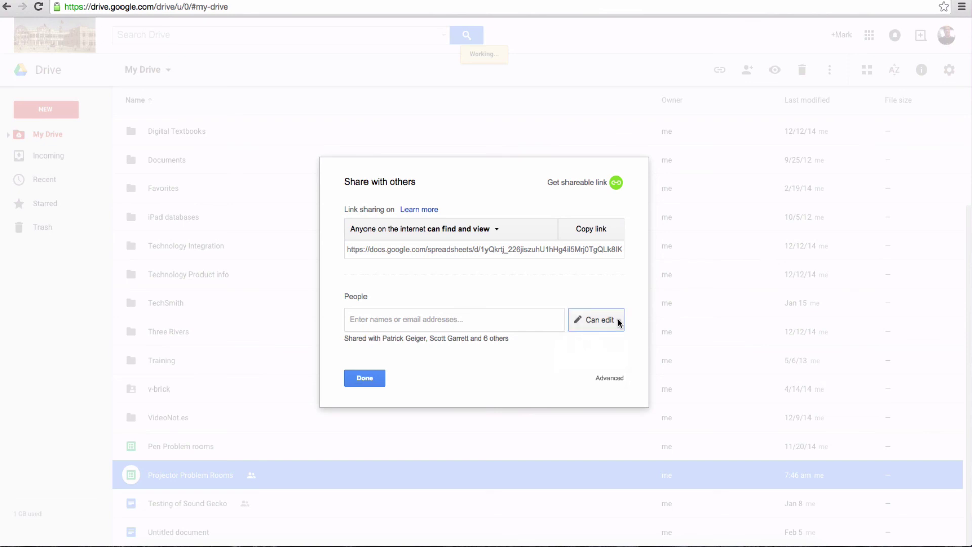
- Review who has access in the Advanced sharing settings, then close with Done
{"action": "left_click", "coordinate": [611, 379]}
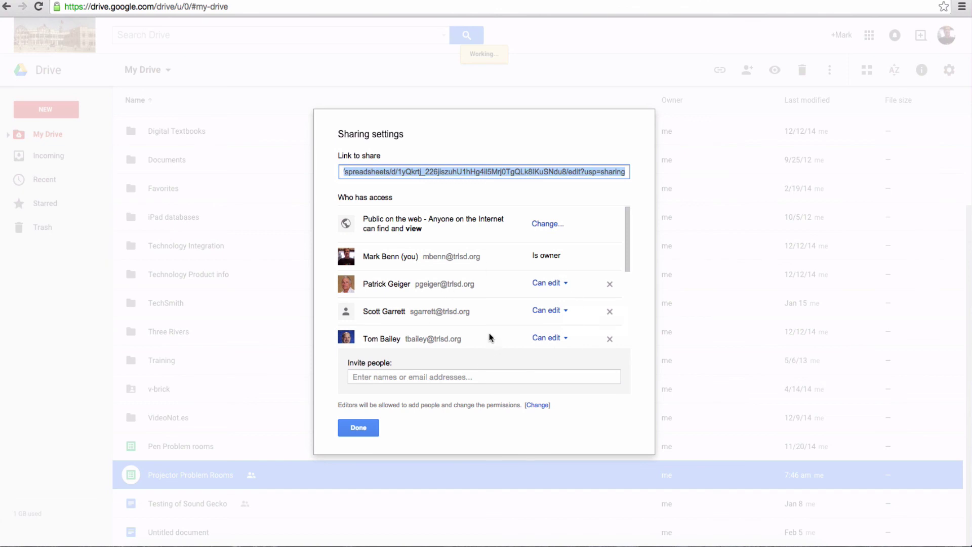
{"action": "left_click", "coordinate": [362, 429]}
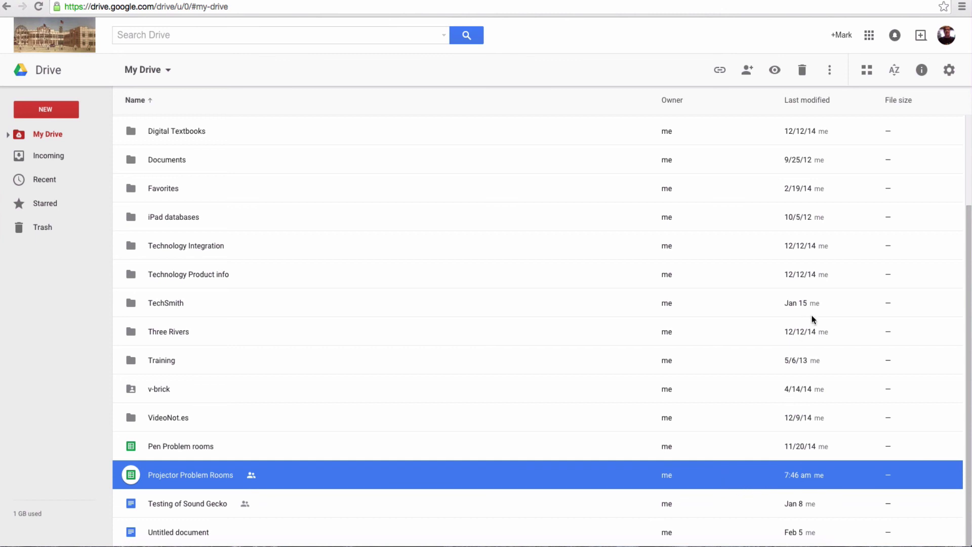
- Show the More actions list for Projector Problem Rooms, including Make a copy and Download
{"action": "left_click", "coordinate": [829, 76]}
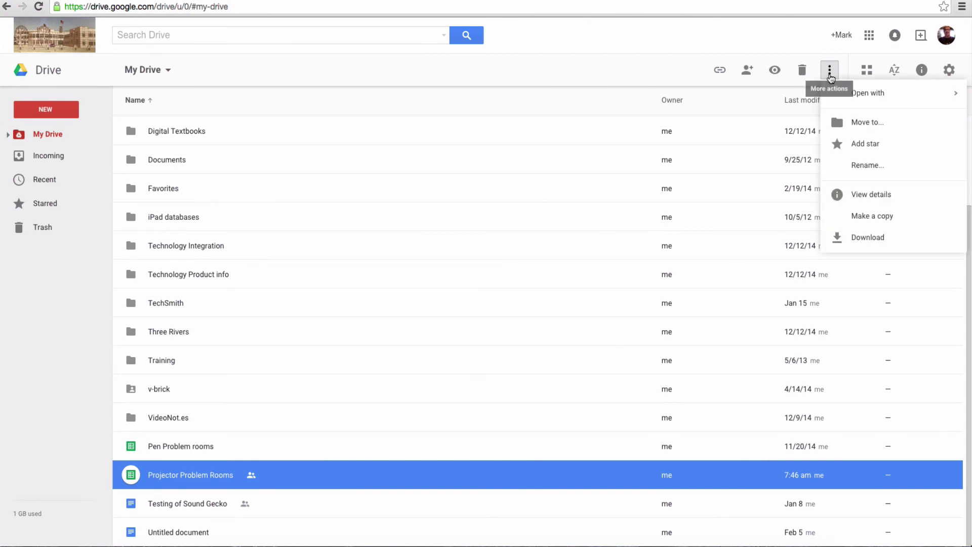